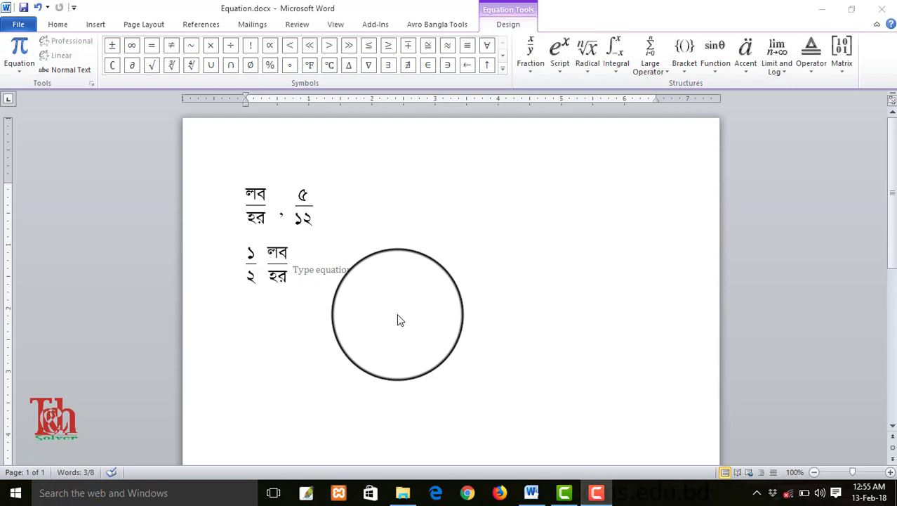
Delete the empty 'Type equation here' placeholder after the second line's fractions
left_click(357, 274)
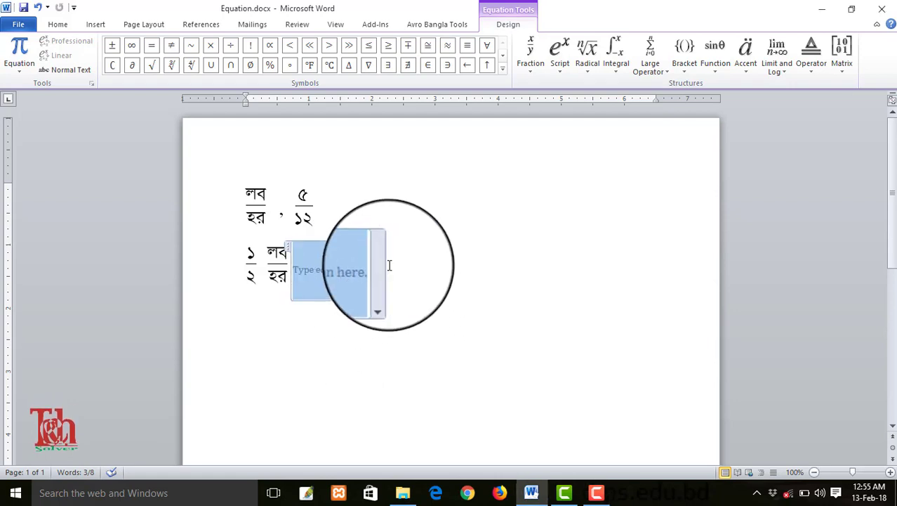
key("Delete")
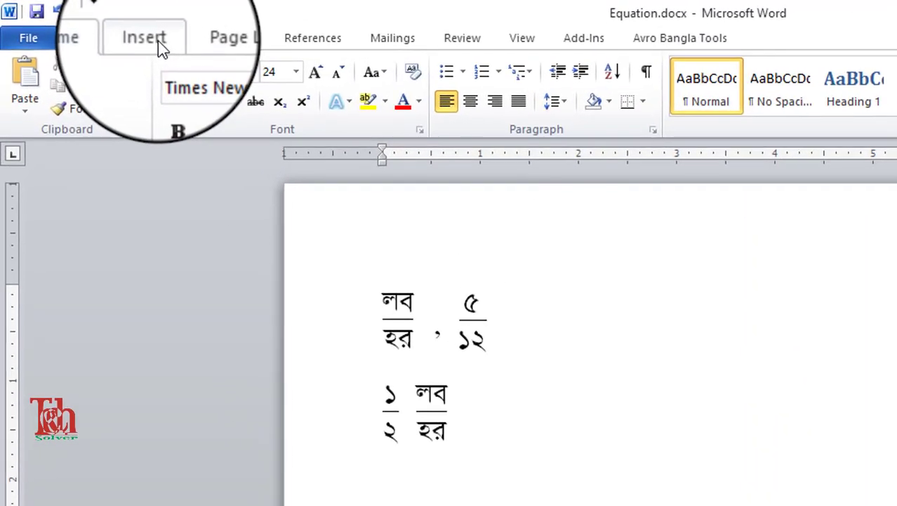
Insert a blank equation from the Insert tab and move it after the ৫/১২ fraction
left_click(158, 41)
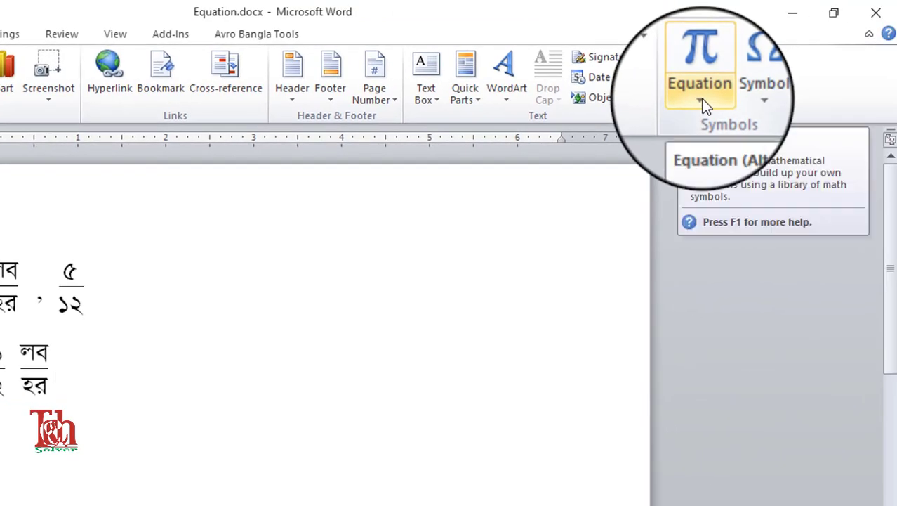
left_click(705, 104)
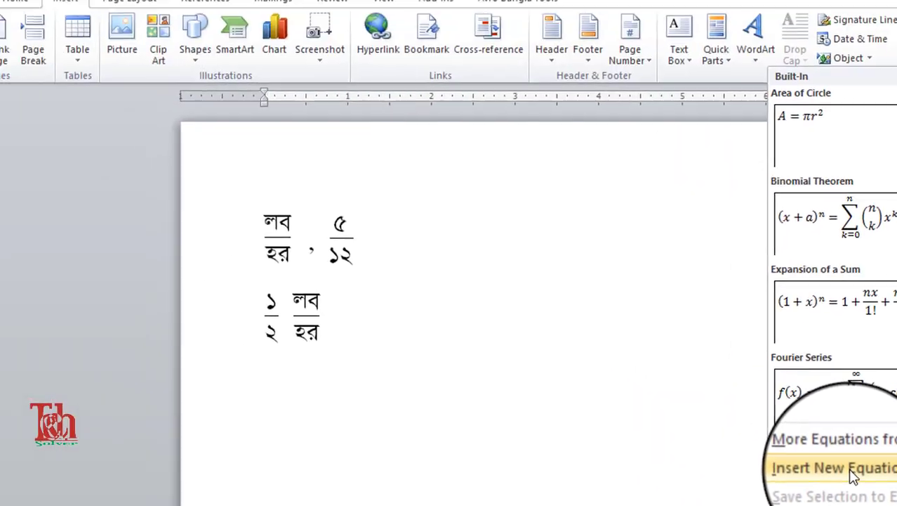
left_click(586, 318)
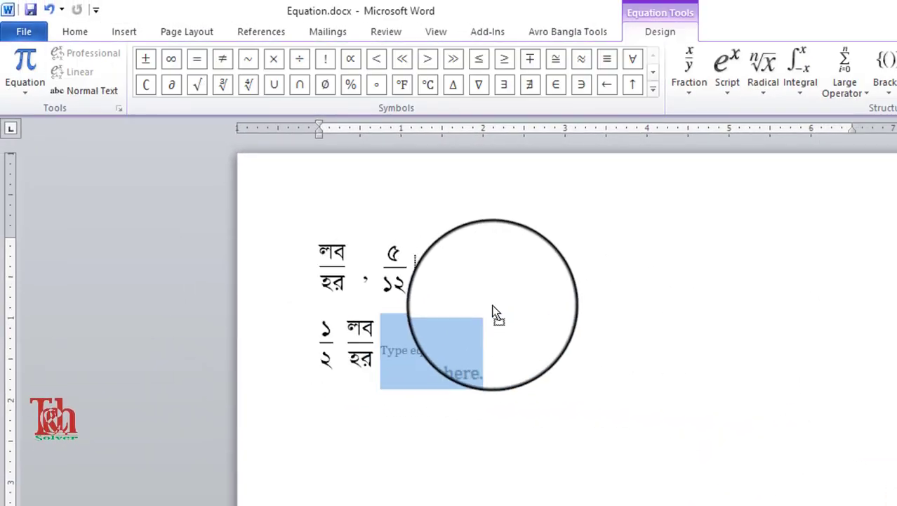
left_click_drag(495, 300, 495, 300)
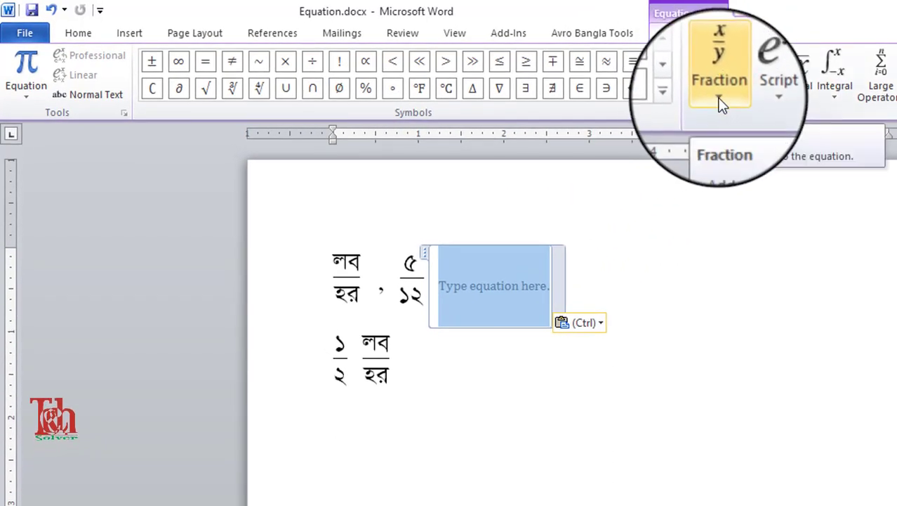
Insert a stacked fraction with numerator 1 and denominator 2, then select it
left_click(717, 98)
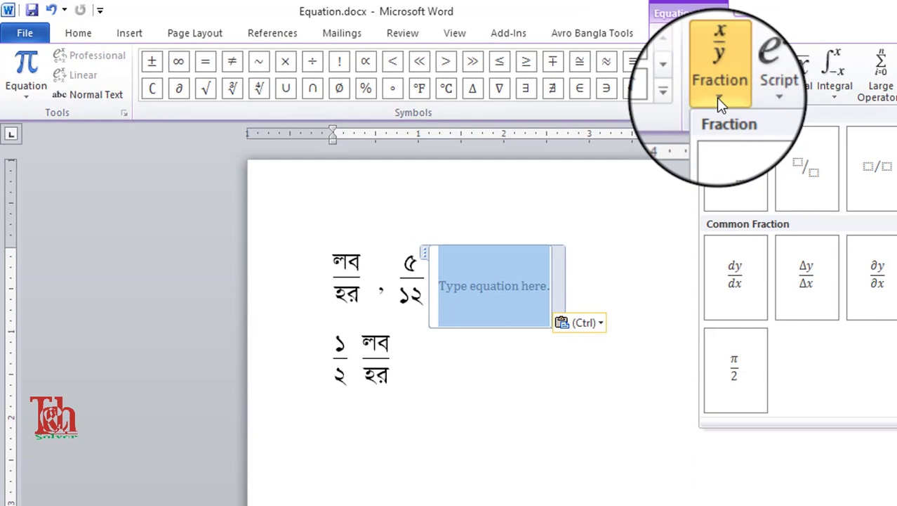
left_click(754, 181)
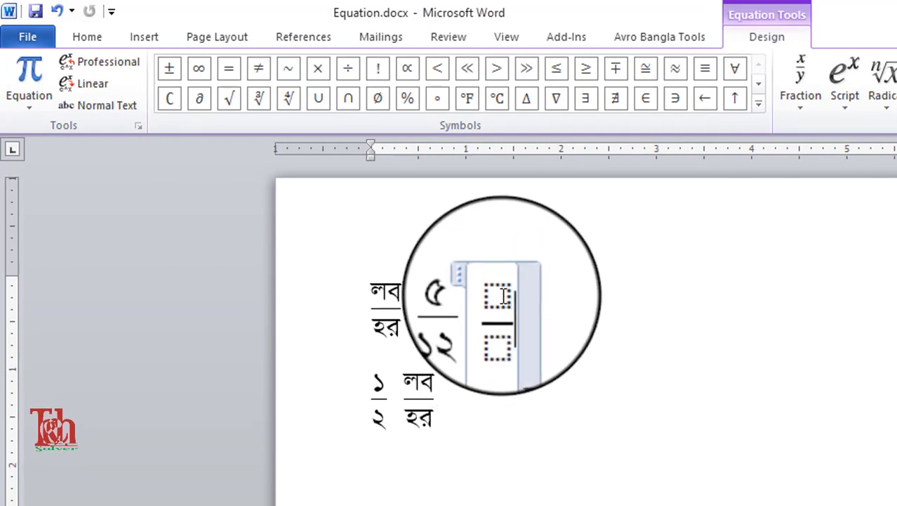
left_click(503, 296)
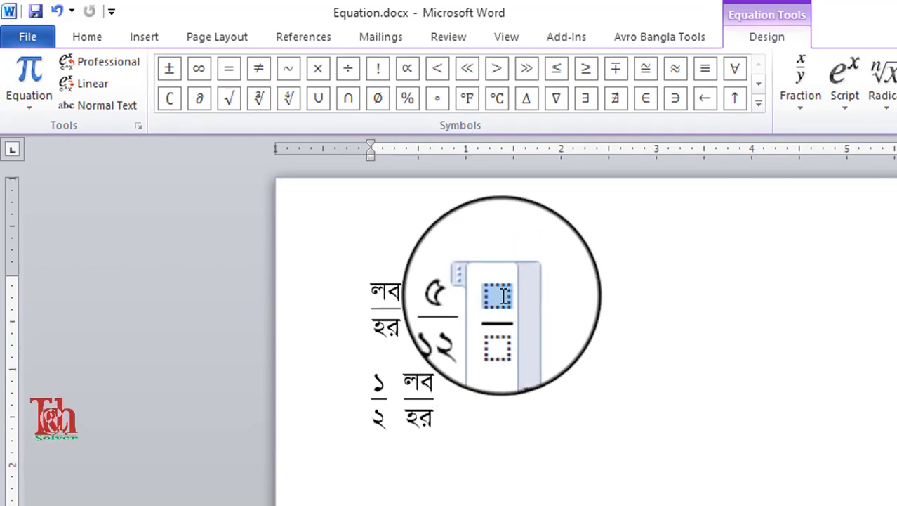
type("1")
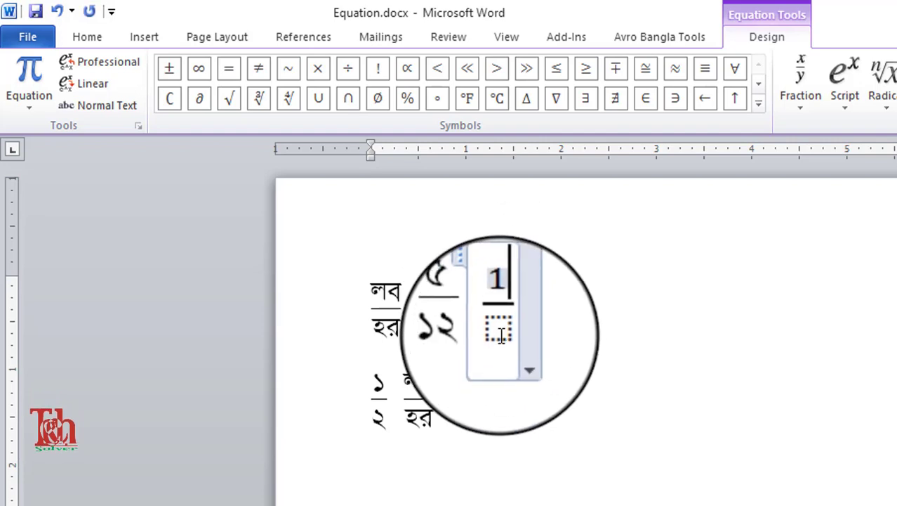
left_click(500, 331)
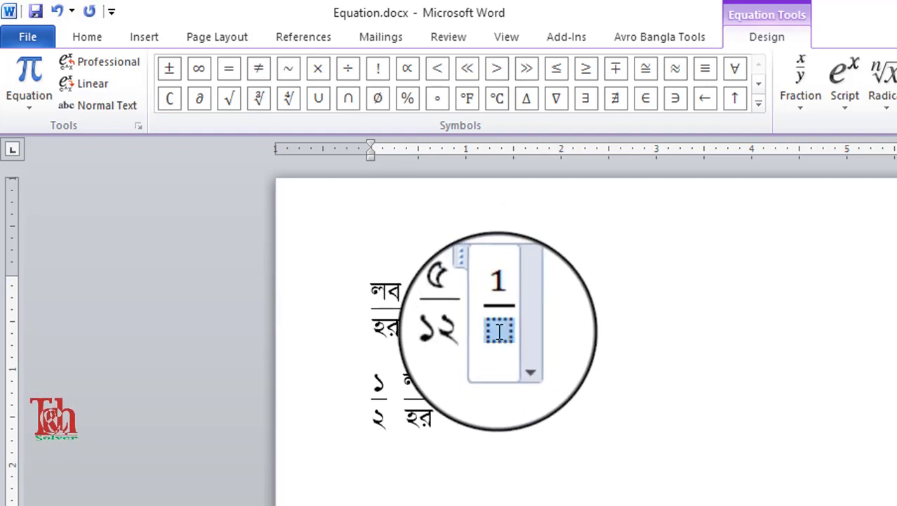
type("2")
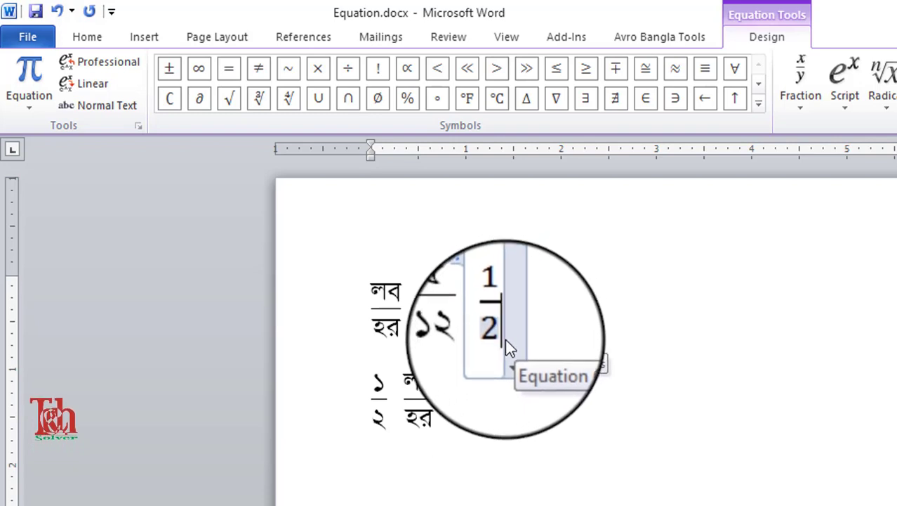
left_click_drag(505, 339, 488, 303)
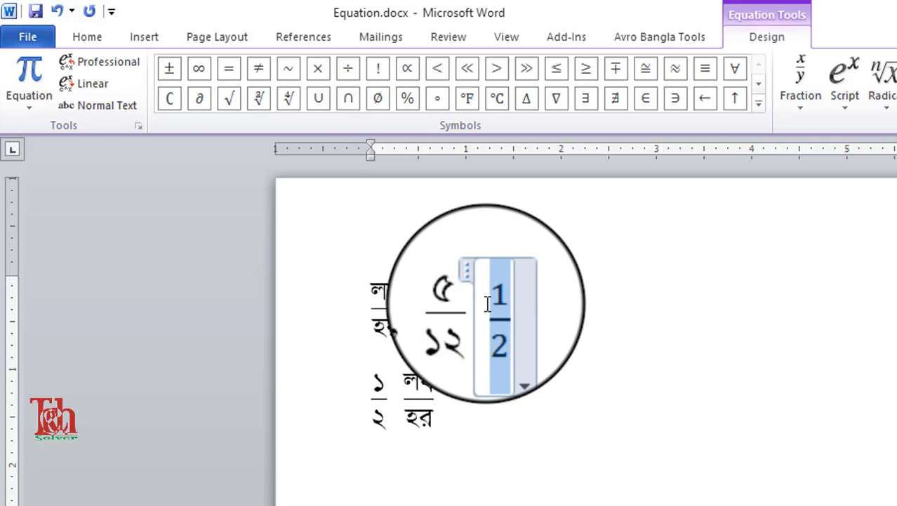
Try applying the SutonnyMJ Bangla font to the 1/2 fraction
left_click(98, 40)
left_click(245, 69)
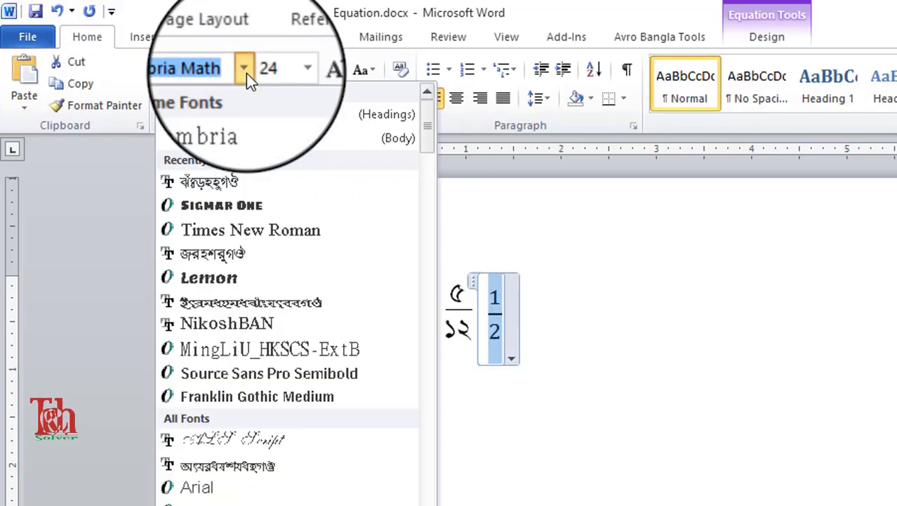
left_click(237, 183)
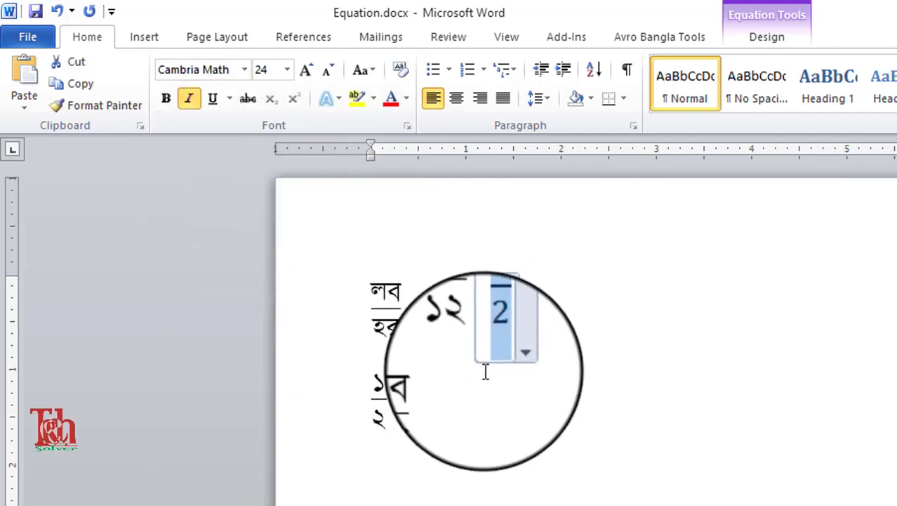
left_click(244, 69)
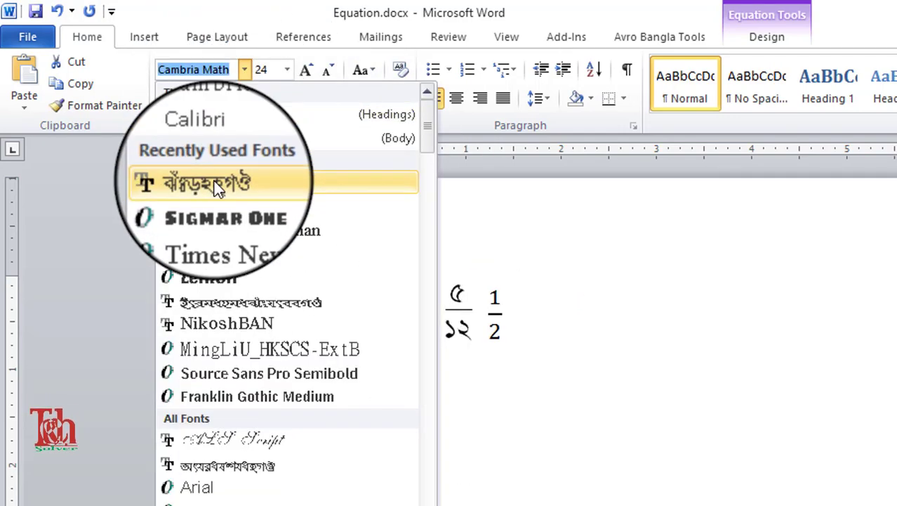
left_click(218, 184)
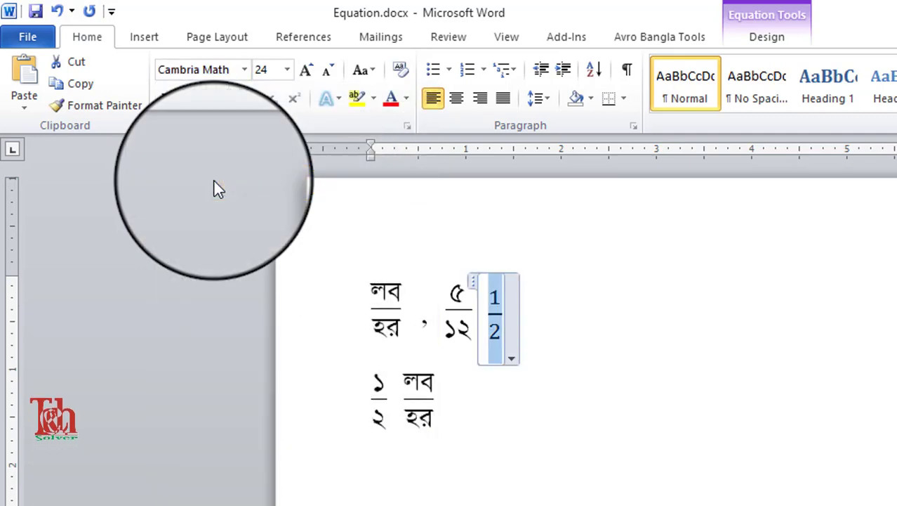
left_click(538, 324)
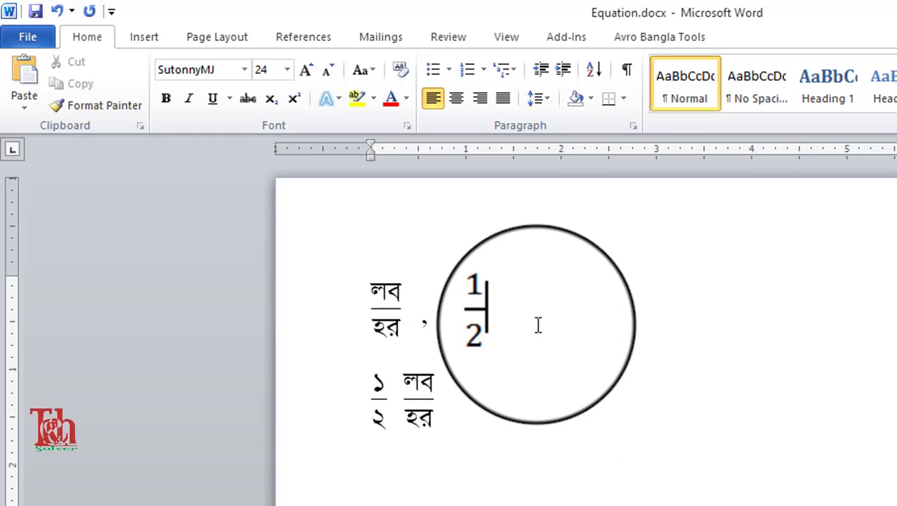
Delete the 1/2 fraction, leaving the equation empty
key("shift+Left")
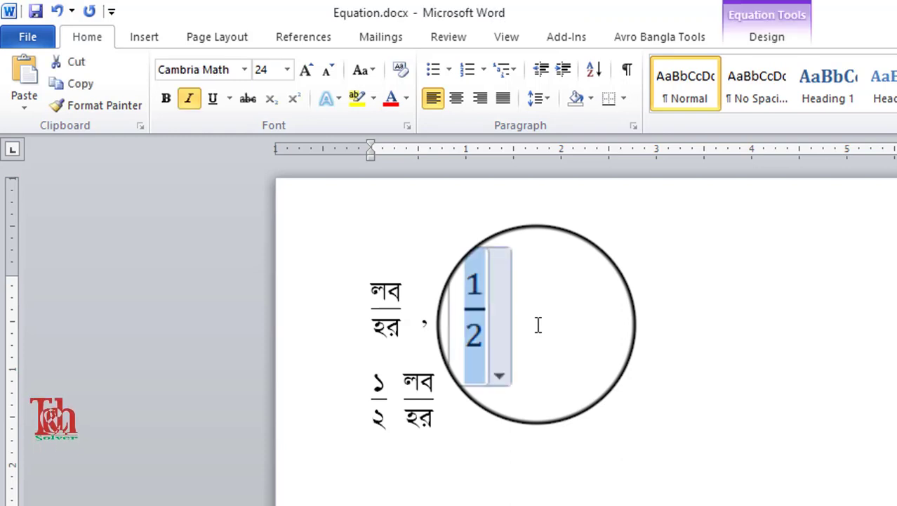
key("Delete")
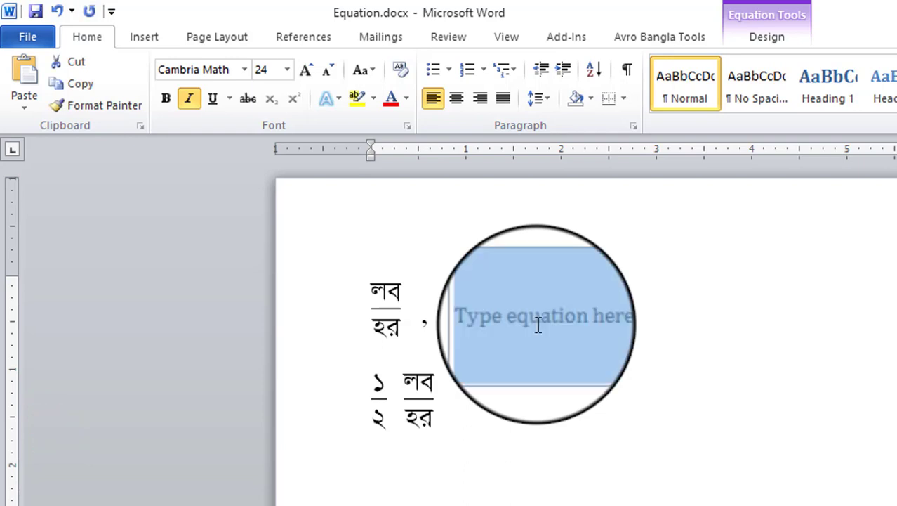
left_click(652, 311)
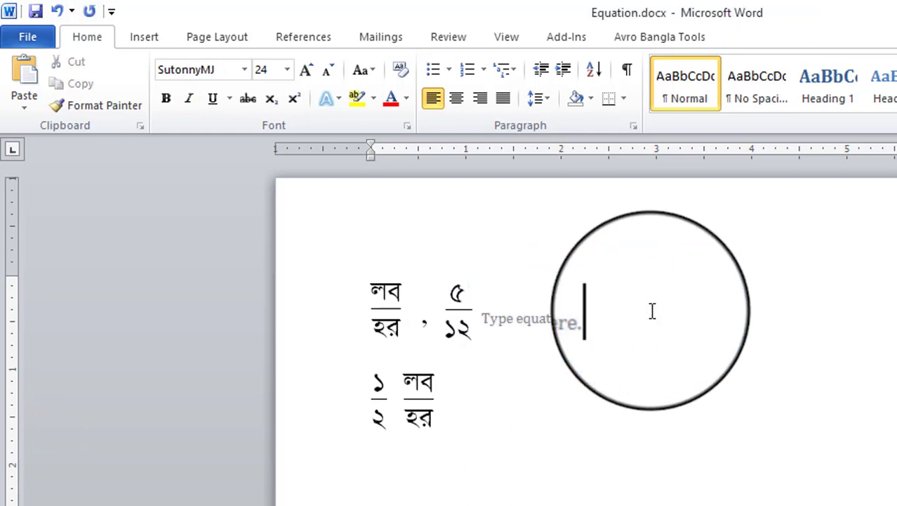
key("Left")
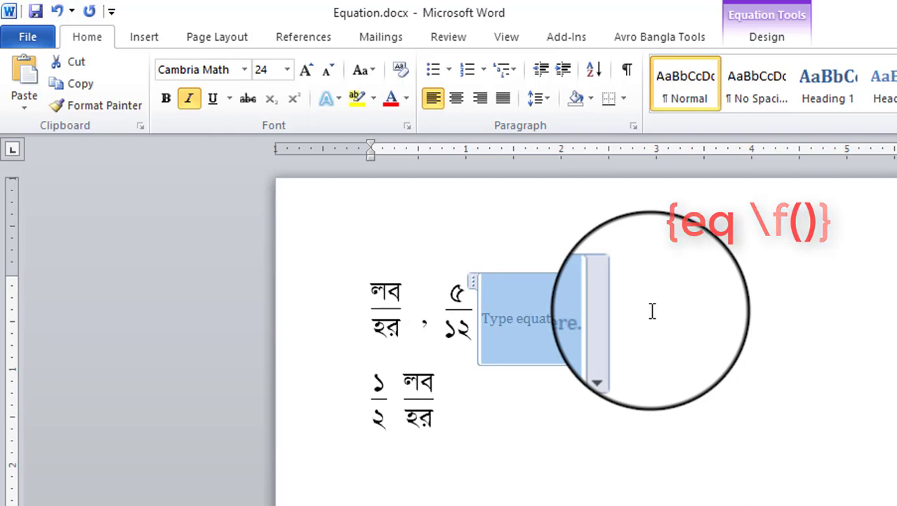
Remove the empty equation and start a new line below the লব/হর fractions
key("BackSpace")
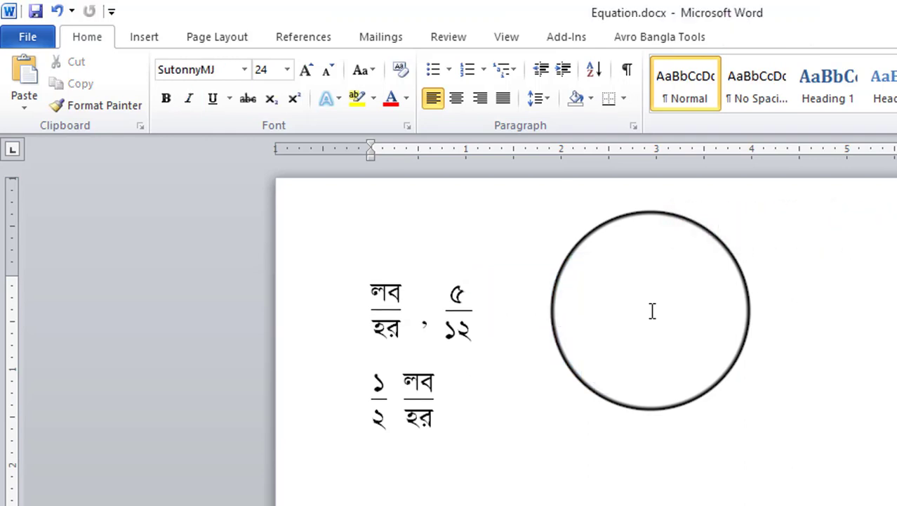
key("Down")
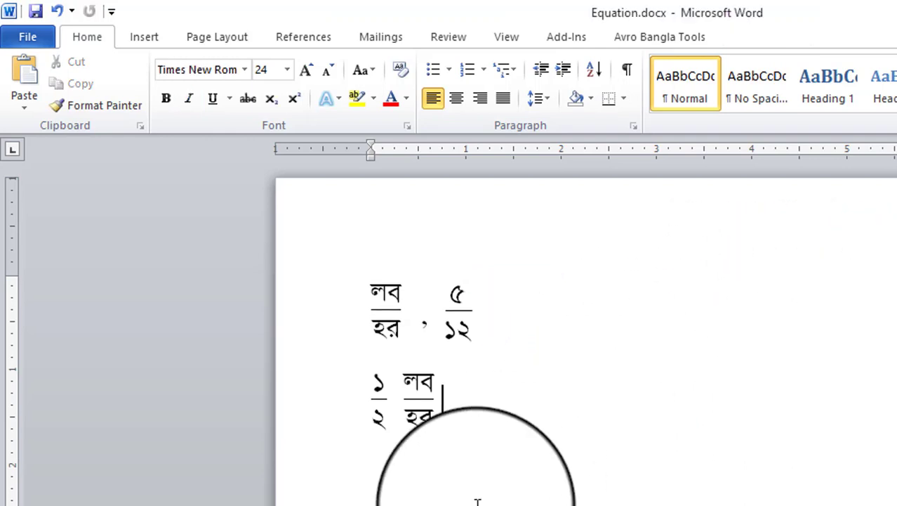
key("Return")
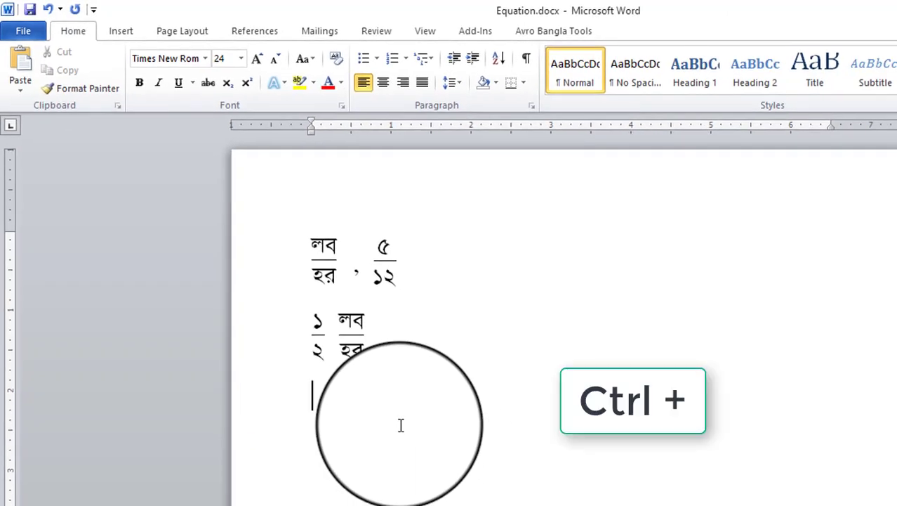
Insert a field on the new line with the code eq \f()
key("ctrl+F9")
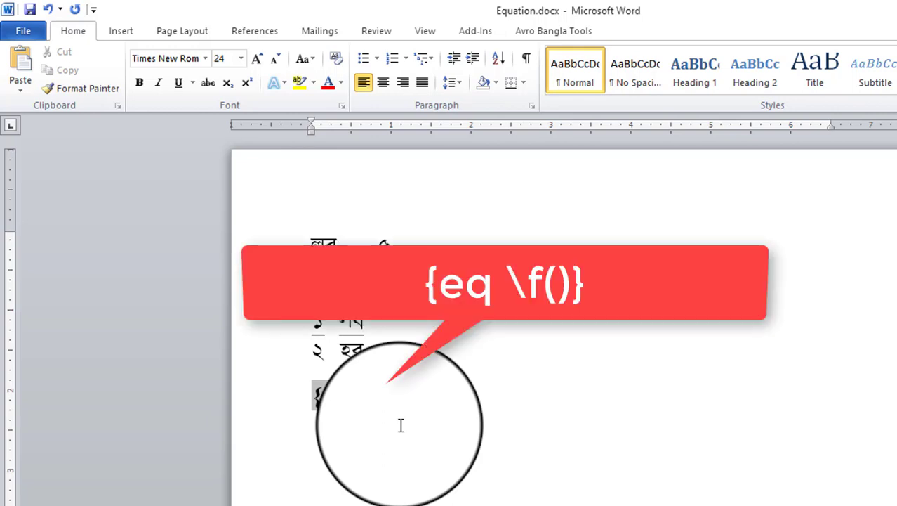
type("eq")
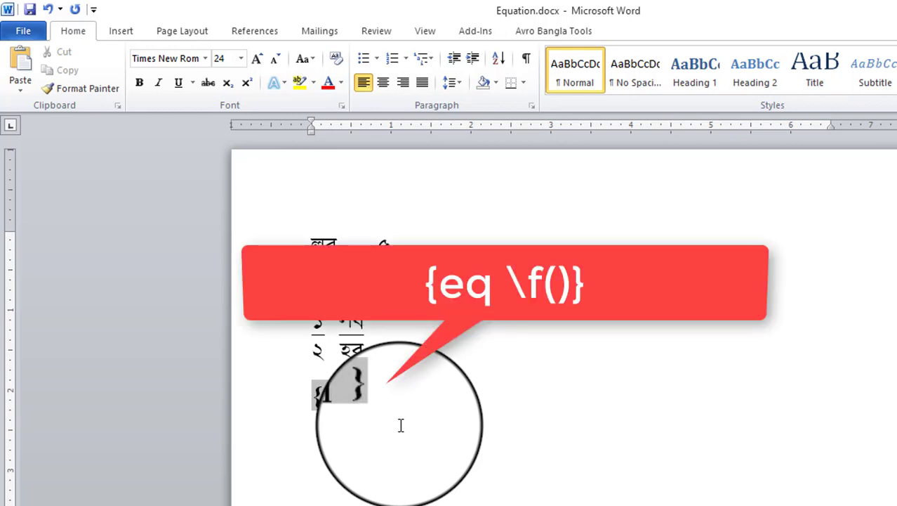
type(" \\")
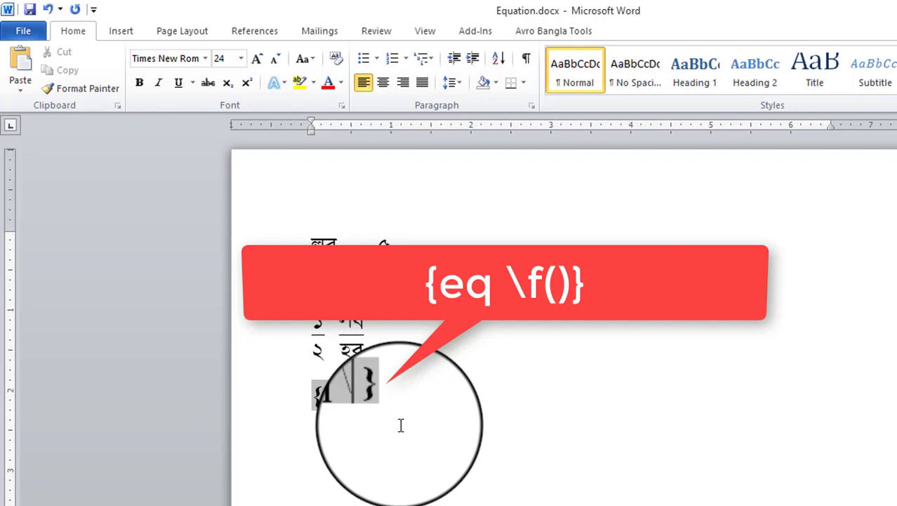
type("f")
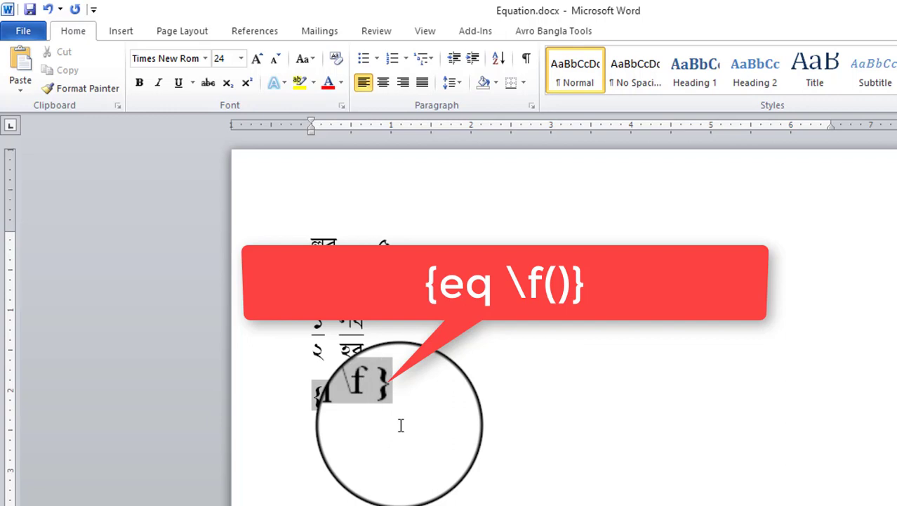
type("(")
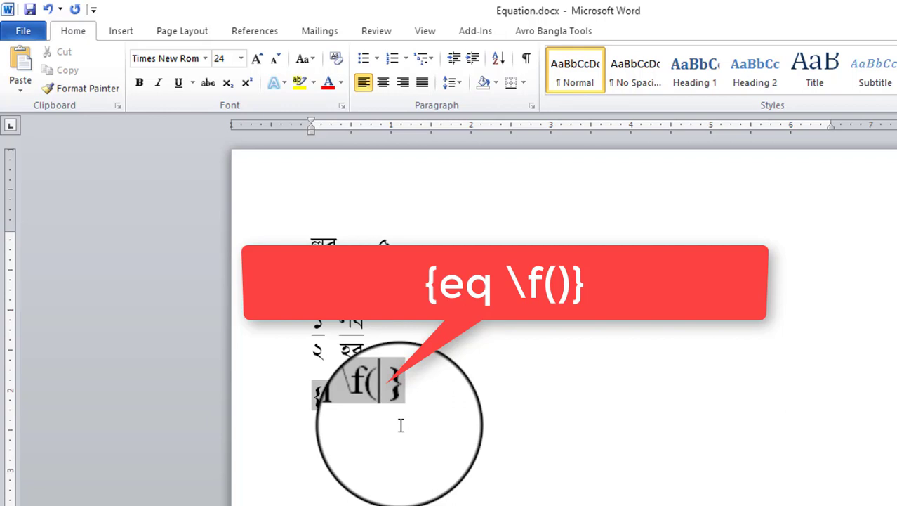
type(")")
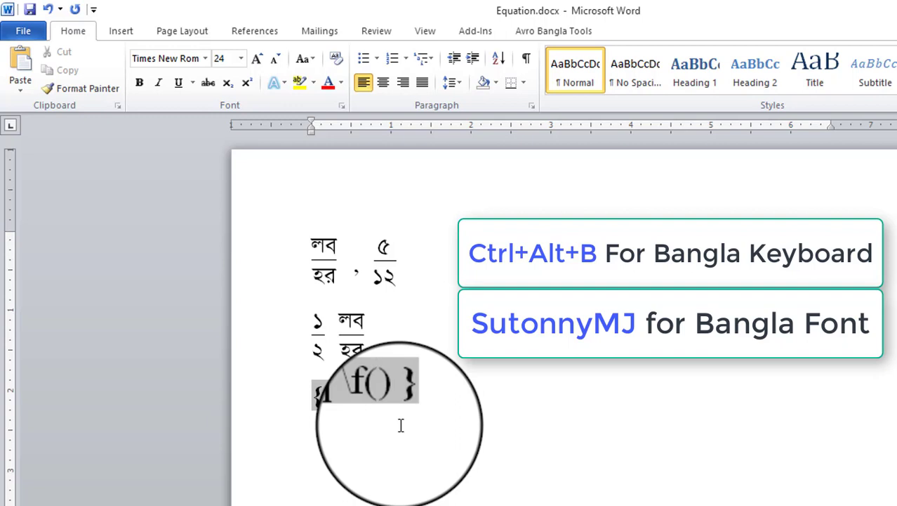
Switch to SutonnyMJ and enter the Bangla numerals ১,২ inside the field's parentheses
left_click(204, 58)
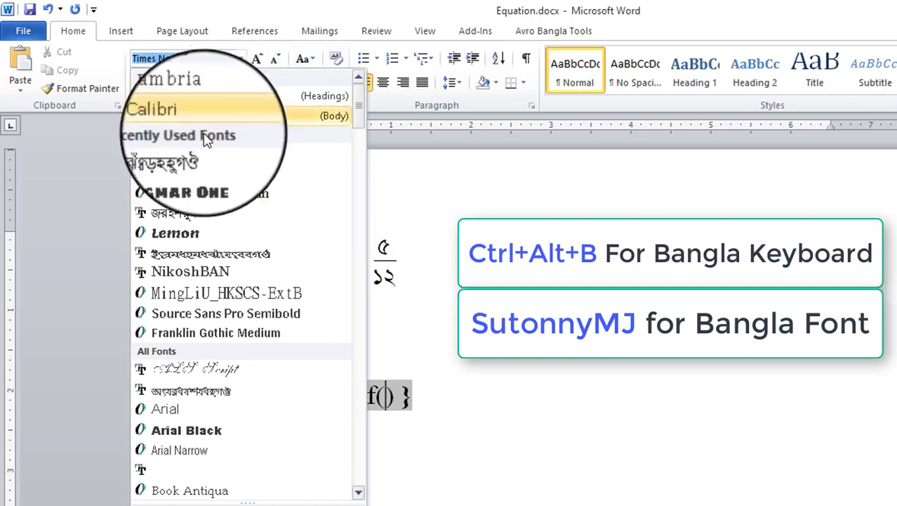
left_click(175, 151)
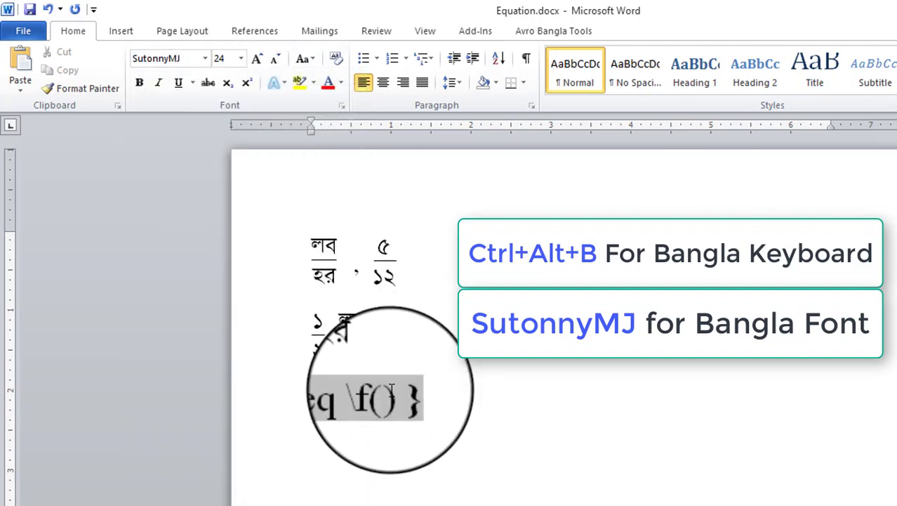
left_click(385, 397)
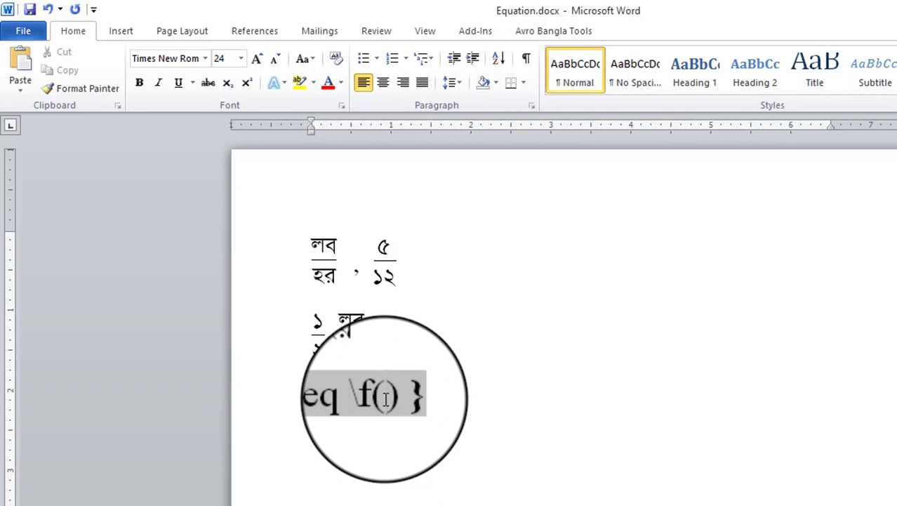
type("1")
key("BackSpace")
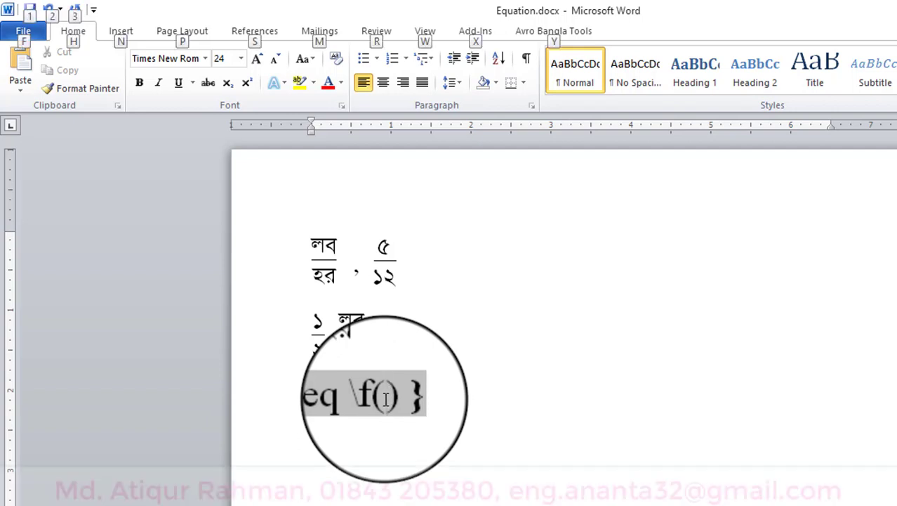
key("F12")
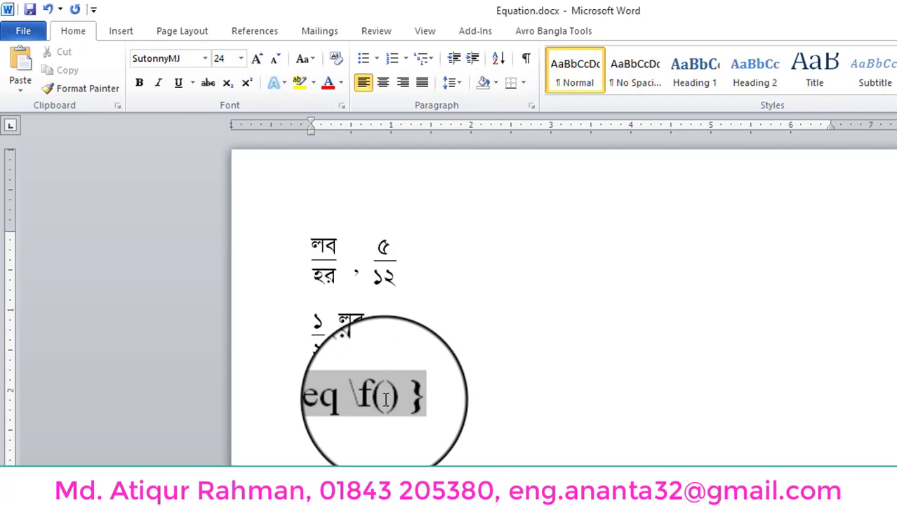
type("1")
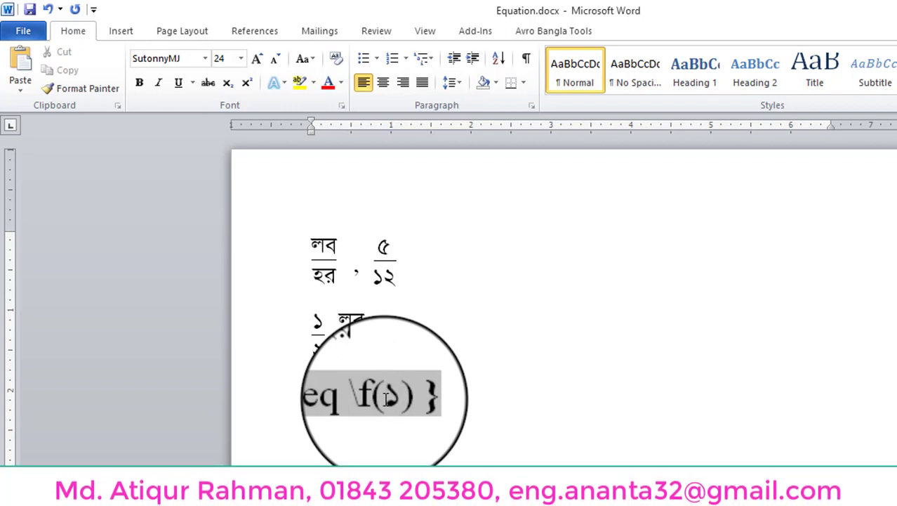
type(",")
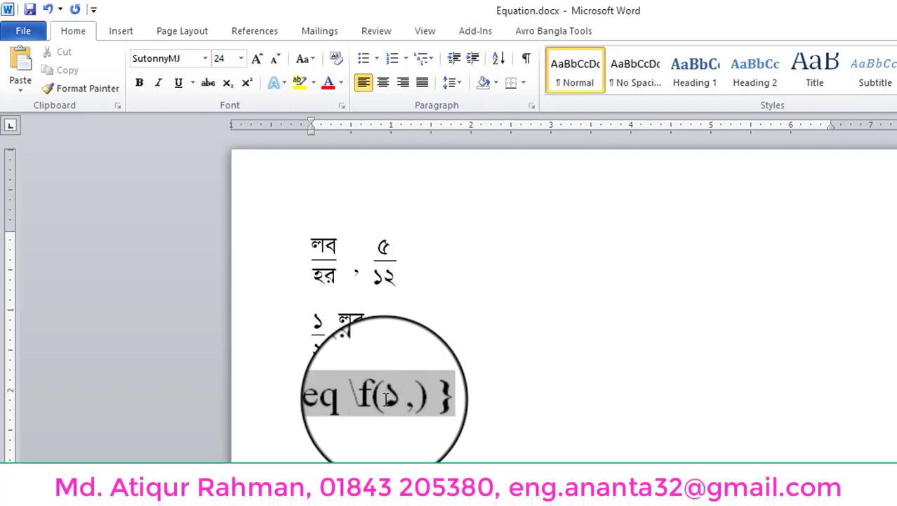
type("2")
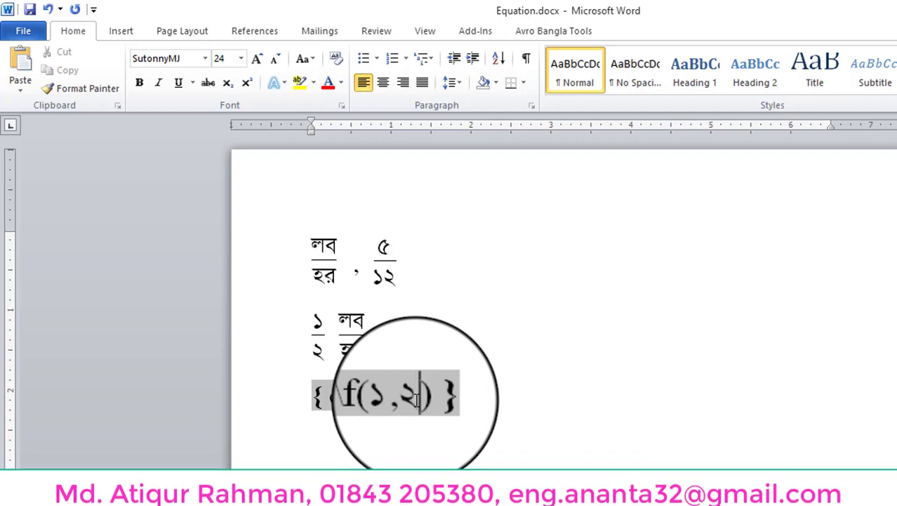
Toggle the field code so it displays as a stacked ১ over ২ fraction
right_click(417, 399)
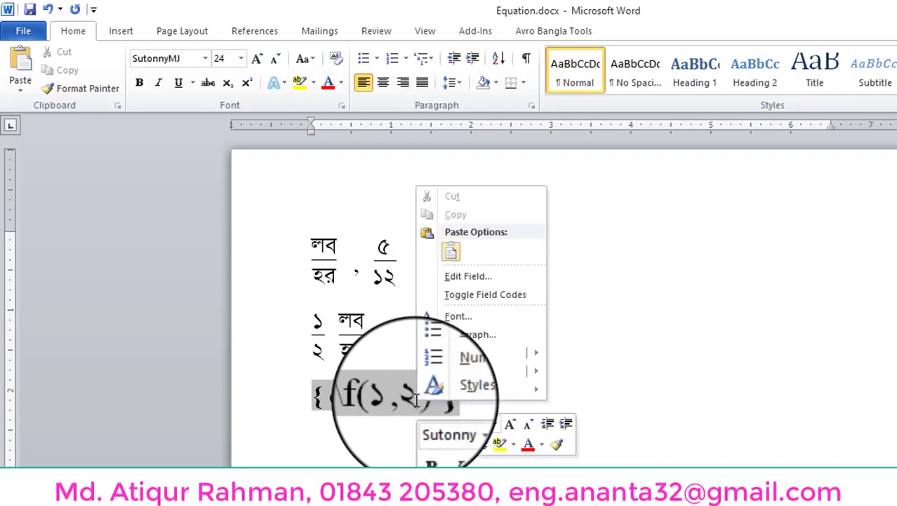
left_click(482, 302)
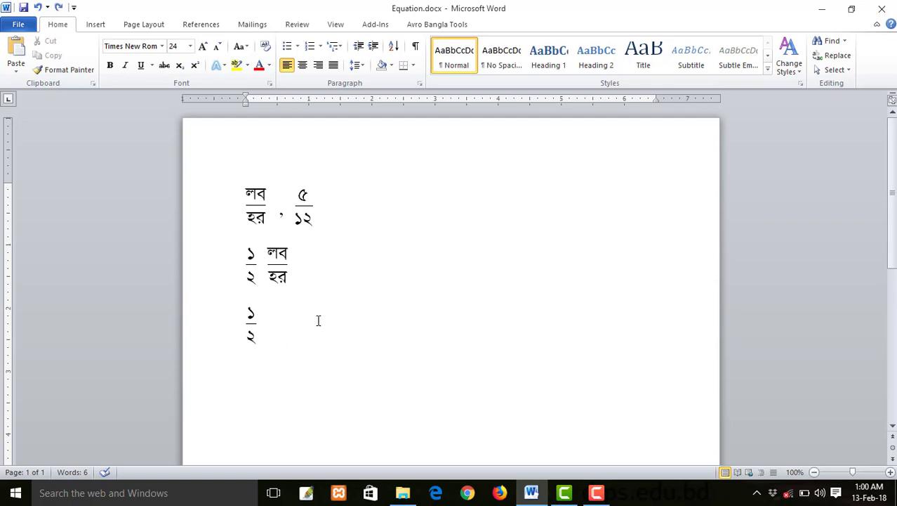
Insert a new empty field right after the ১/২ fraction on the third line
double_click(270, 251)
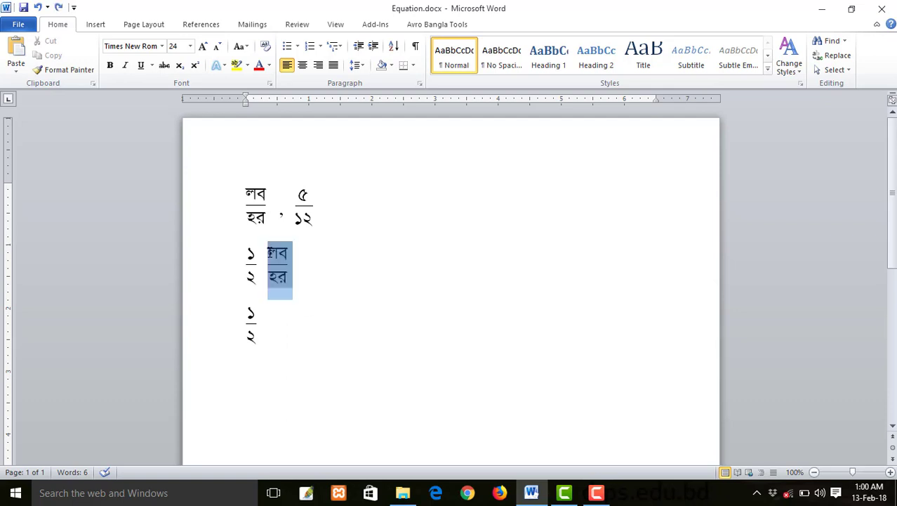
left_click(341, 321)
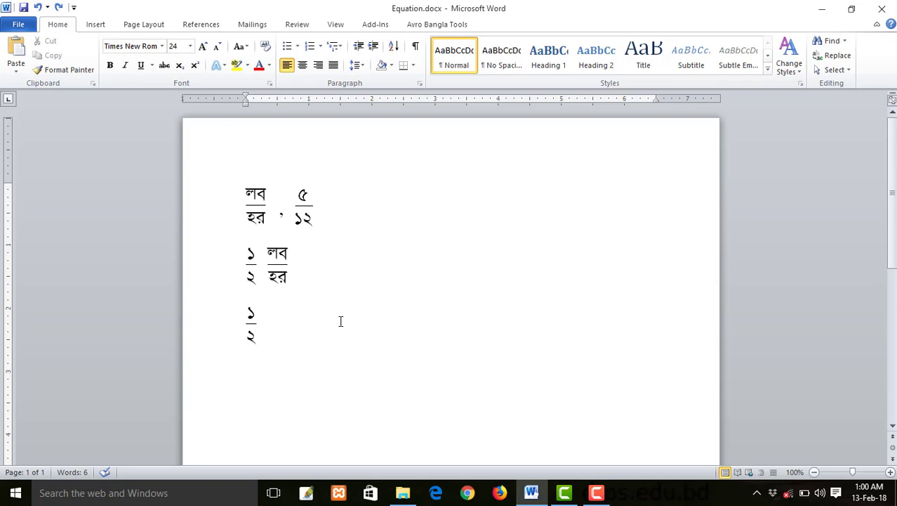
key("ctrl+v")
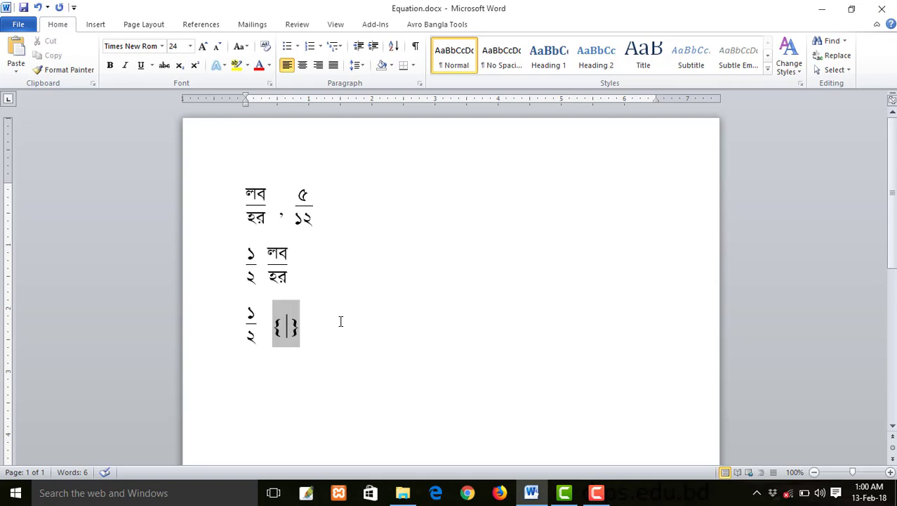
Type the field code eq \f(লব,হর) into the new field
type("eq")
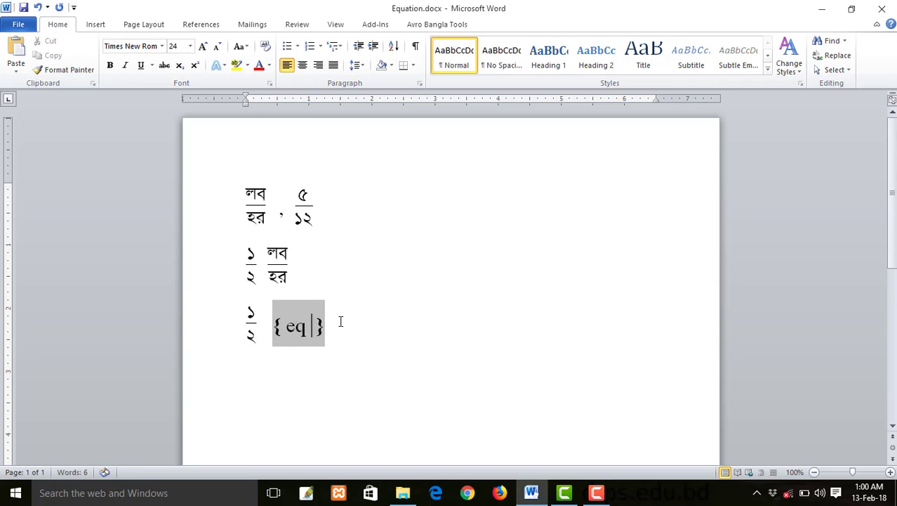
type(" \\f")
type("(")
type(")")
key("Left")
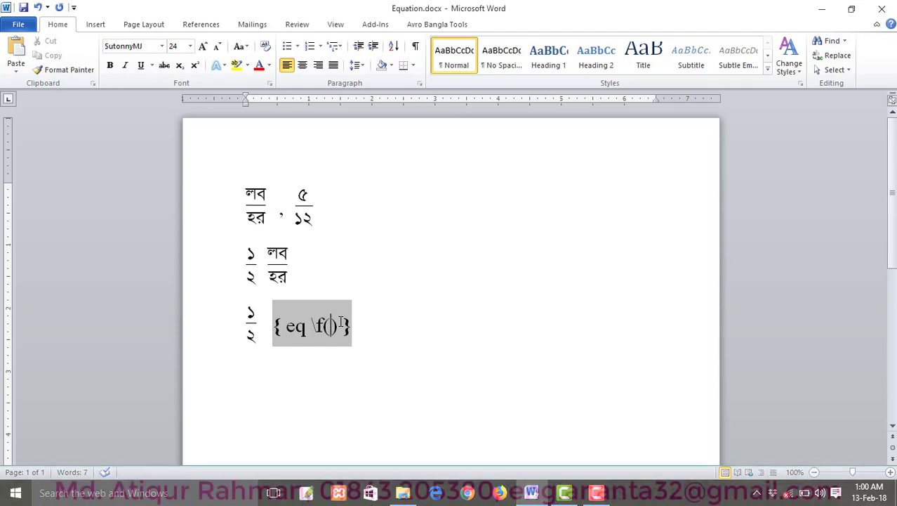
type("লব")
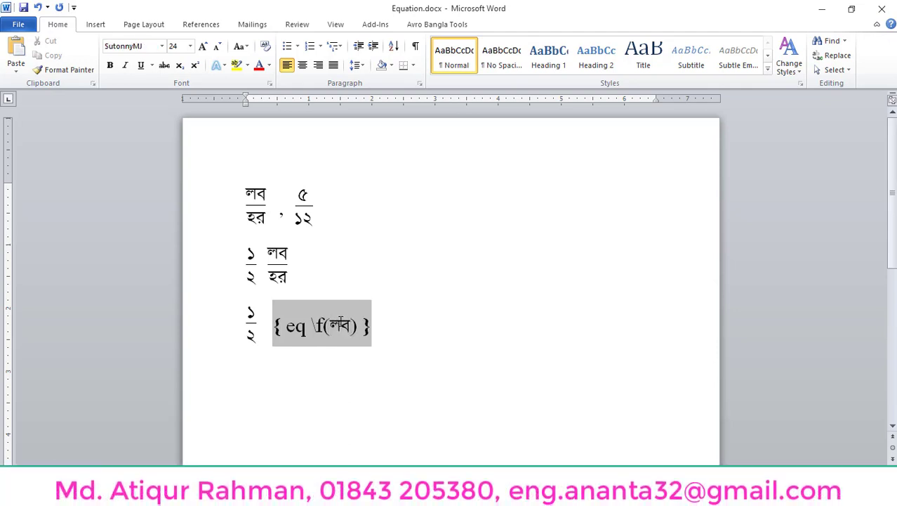
type(",হর")
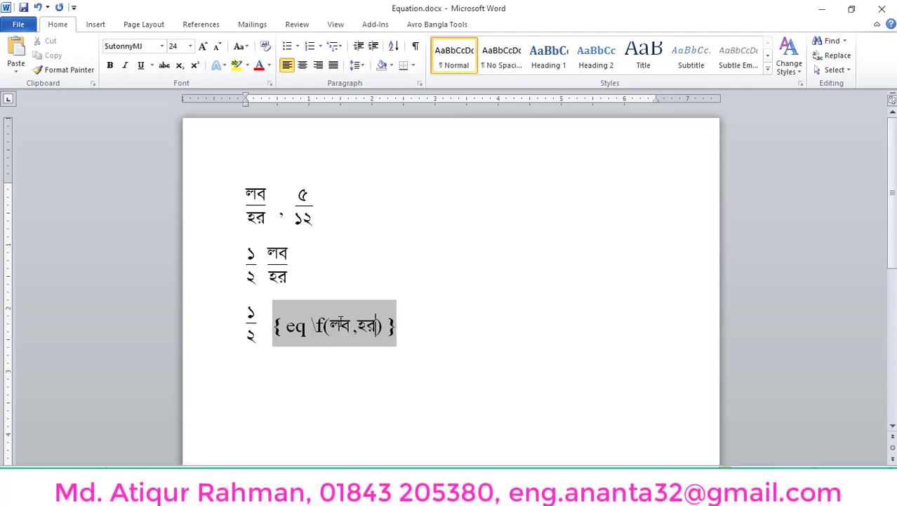
Toggle the new field to show a stacked লব over হর fraction
right_click(348, 327)
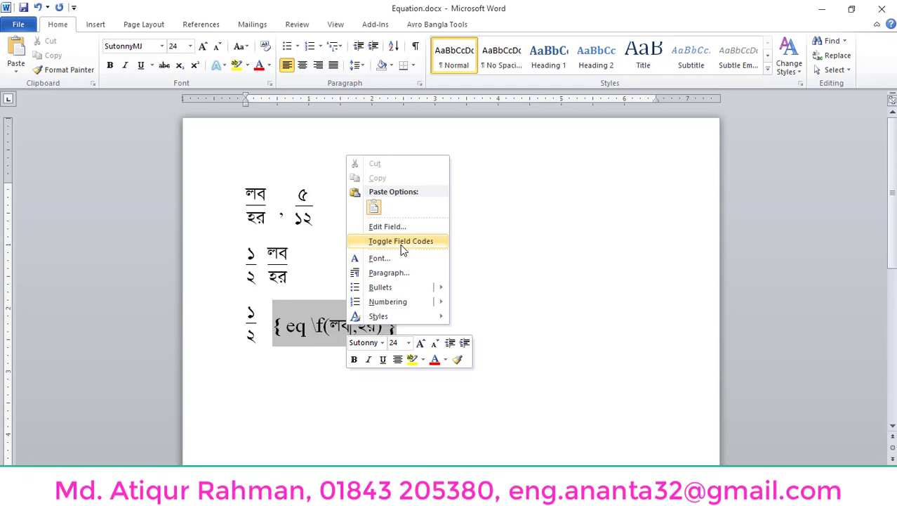
left_click(402, 242)
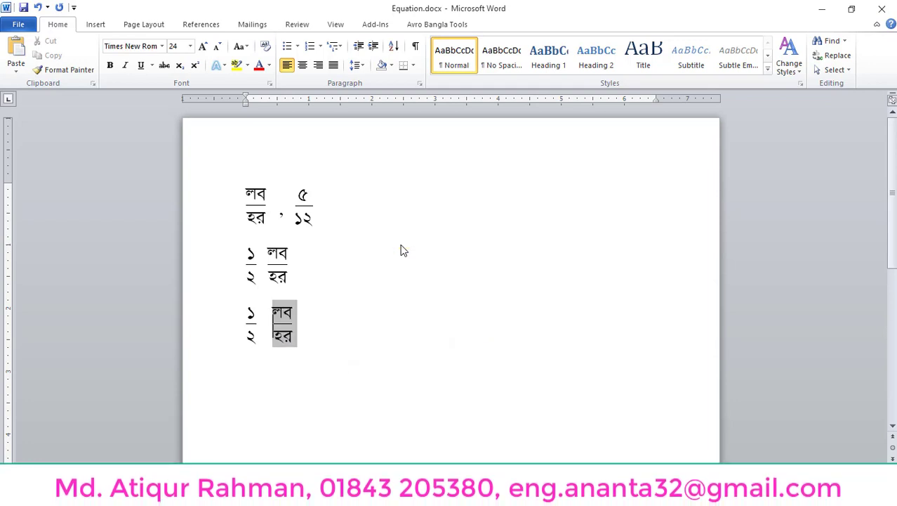